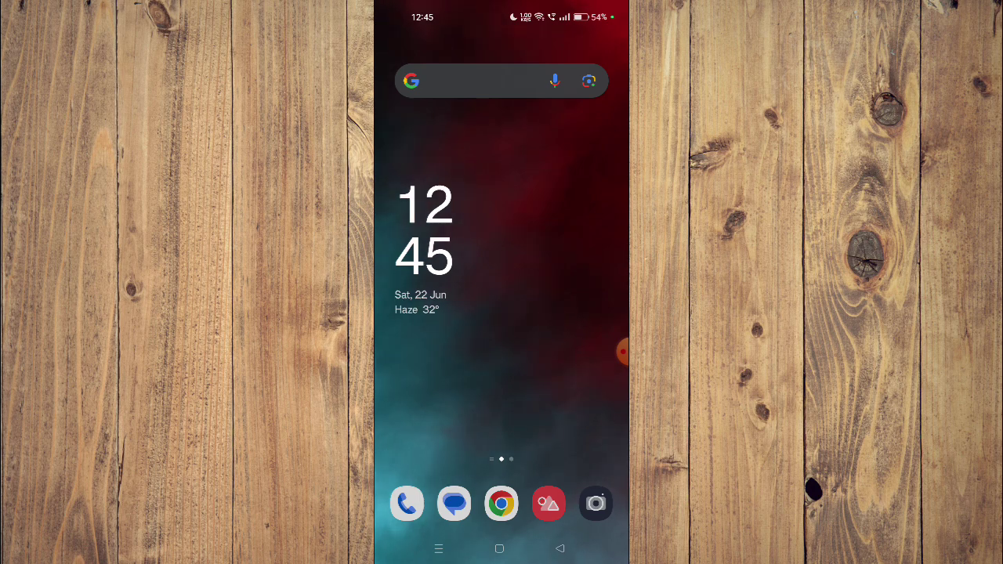
# Step: Launch Play Store from the app drawer and search for 'DailyWire+'
pyautogui.moveTo(502, 408); pyautogui.dragTo(501, 172)
pyautogui.click(455, 397)
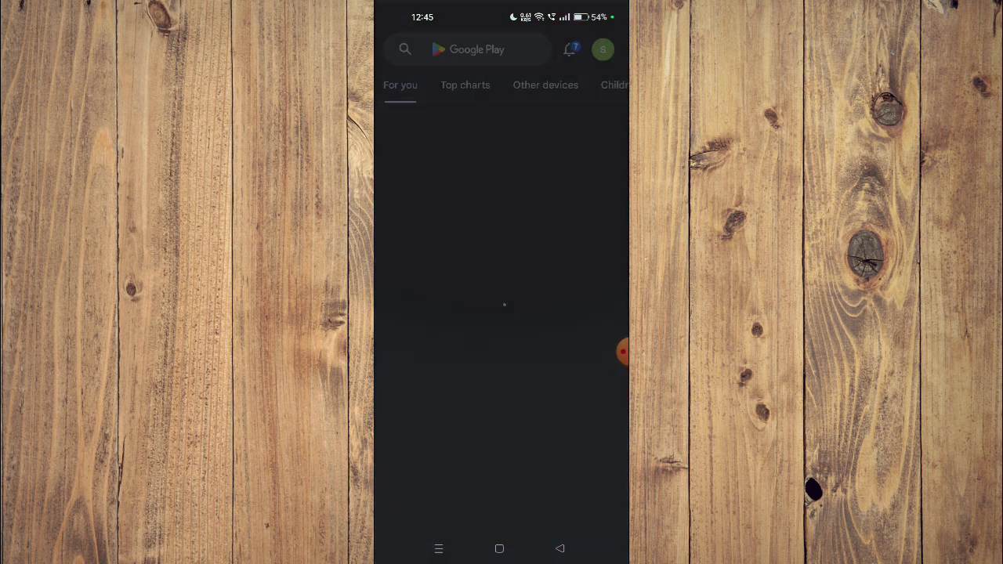
pyautogui.click(468, 45)
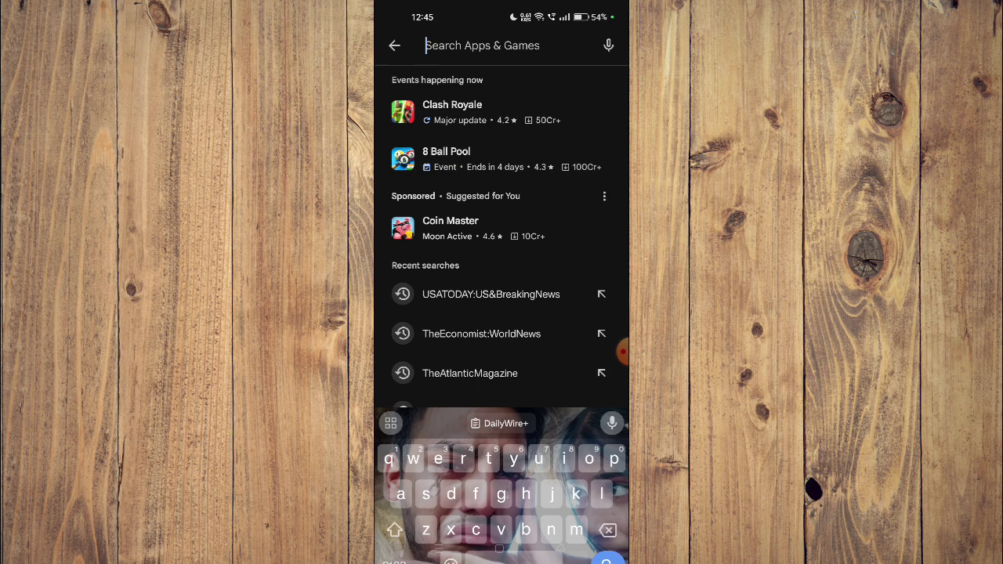
pyautogui.click(493, 368)
pyautogui.press('Return')
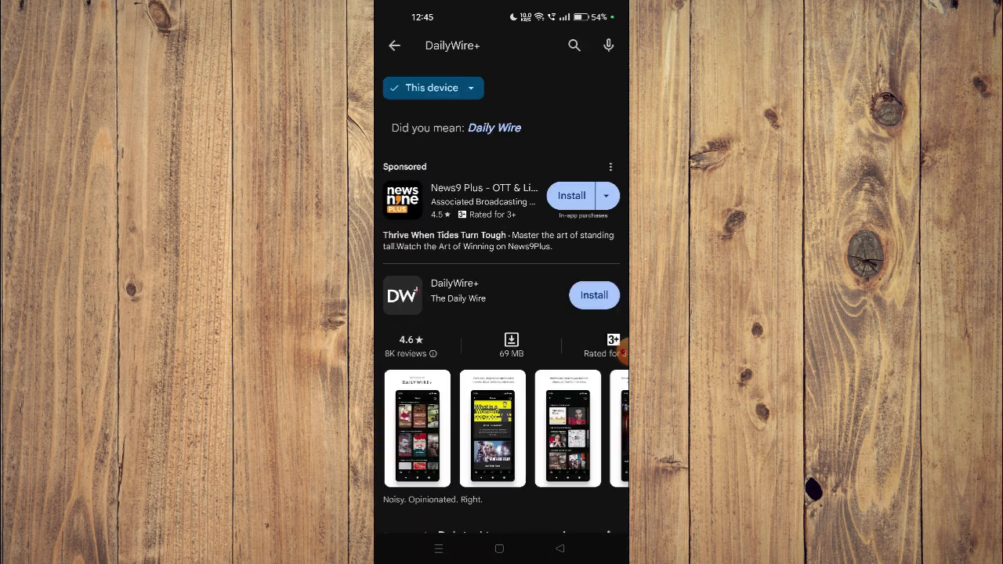
# Step: Open the DailyWire+ listing from the search results to view its details page
pyautogui.click(459, 290)
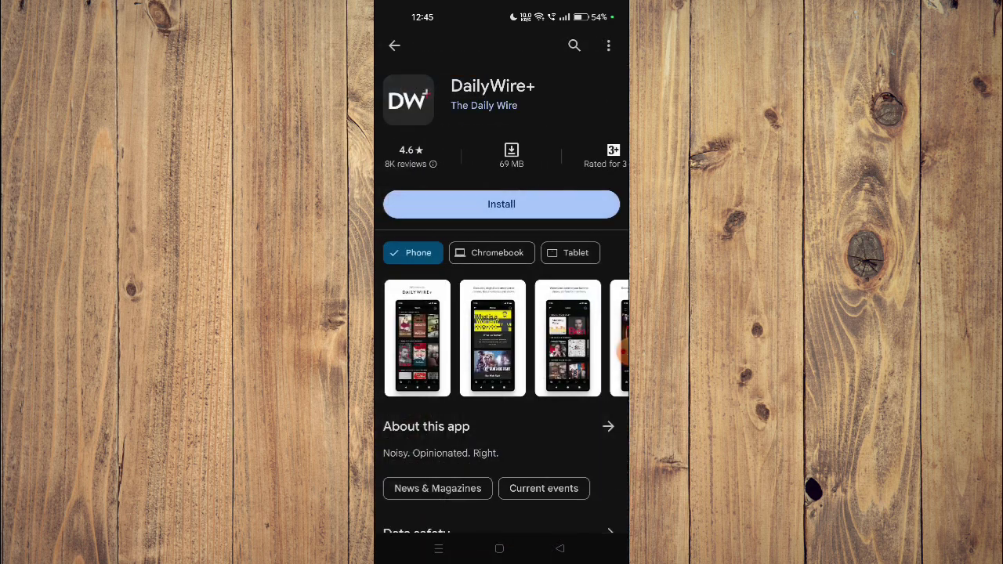
pyautogui.scroll(-2, 501, 314)
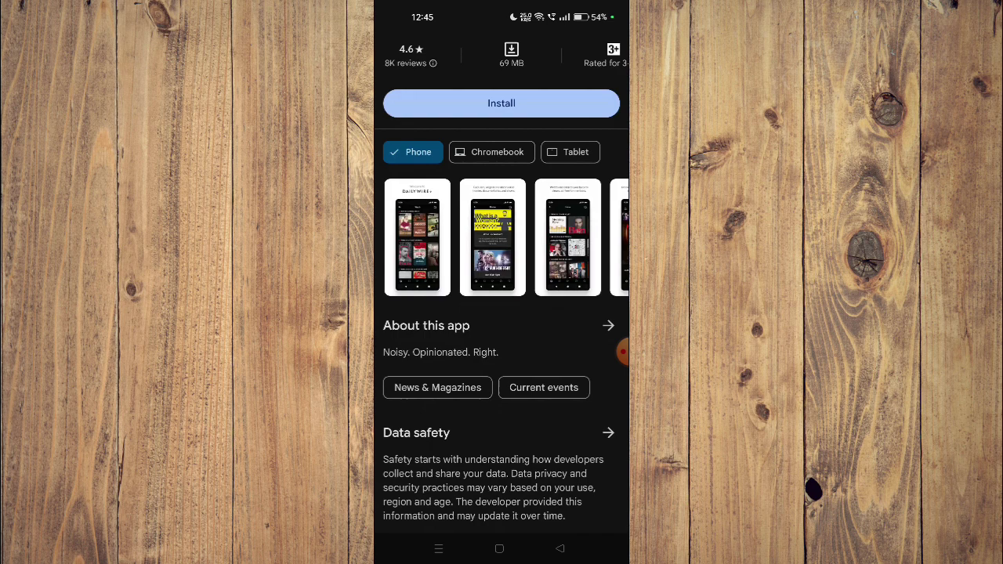
pyautogui.scroll(-5, 501, 313)
pyautogui.scroll(-5, 501, 313)
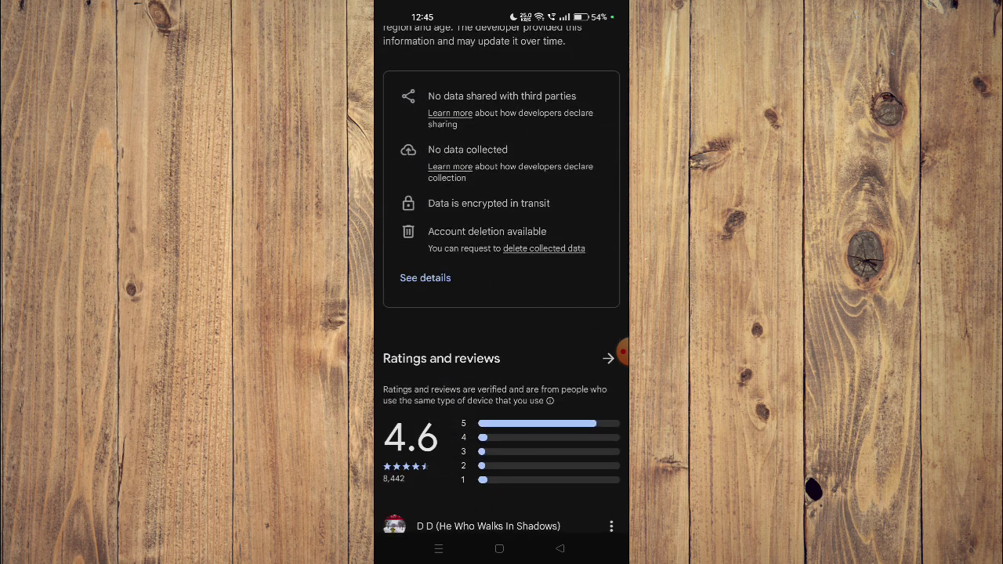
pyautogui.scroll(10, 624, 353)
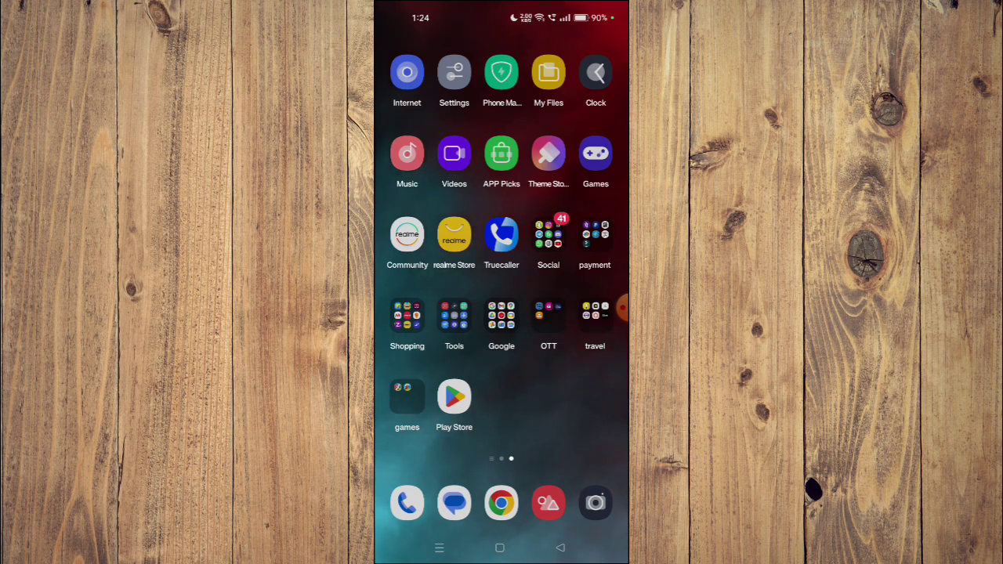
pyautogui.click(623, 308)
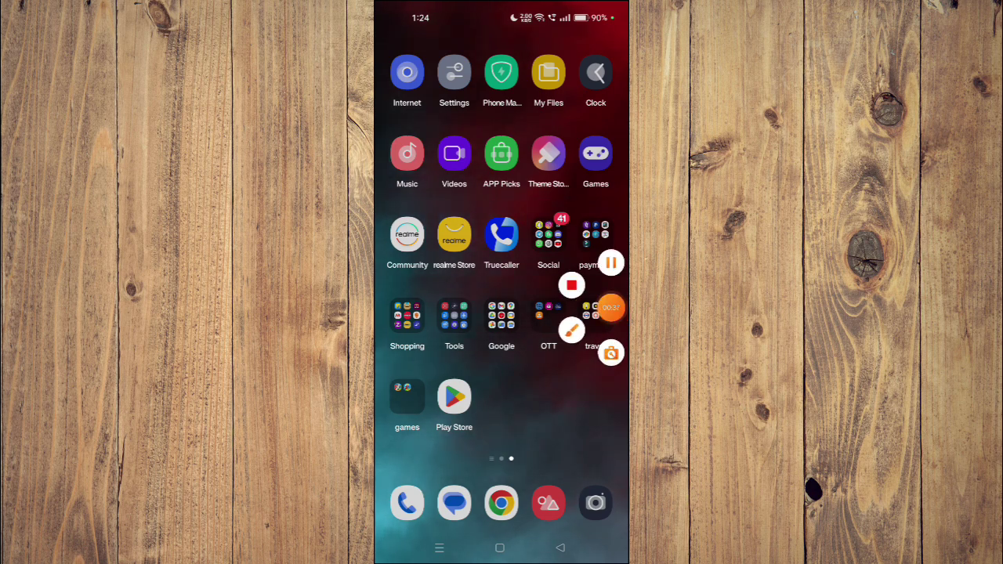